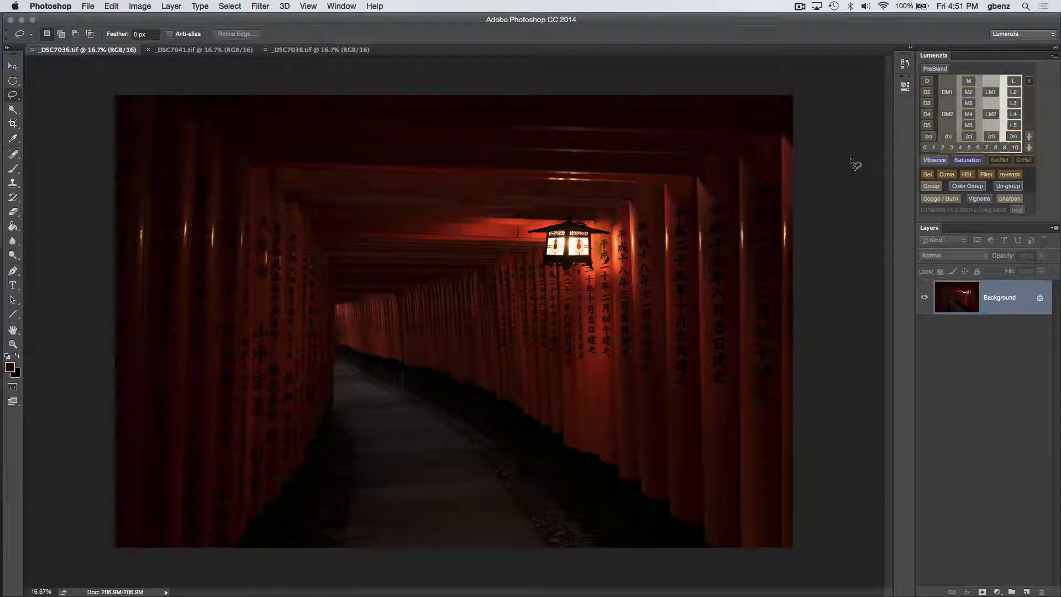
Step: Cycle through the _DSC7036, _DSC7041 and _DSC7038 exposures, ending on the brightest, _DSC7041
{"action": "left_click", "coordinate": [927, 83]}
{"action": "key", "text": "ctrl+Tab"}
{"action": "key", "text": "ctrl+Tab"}
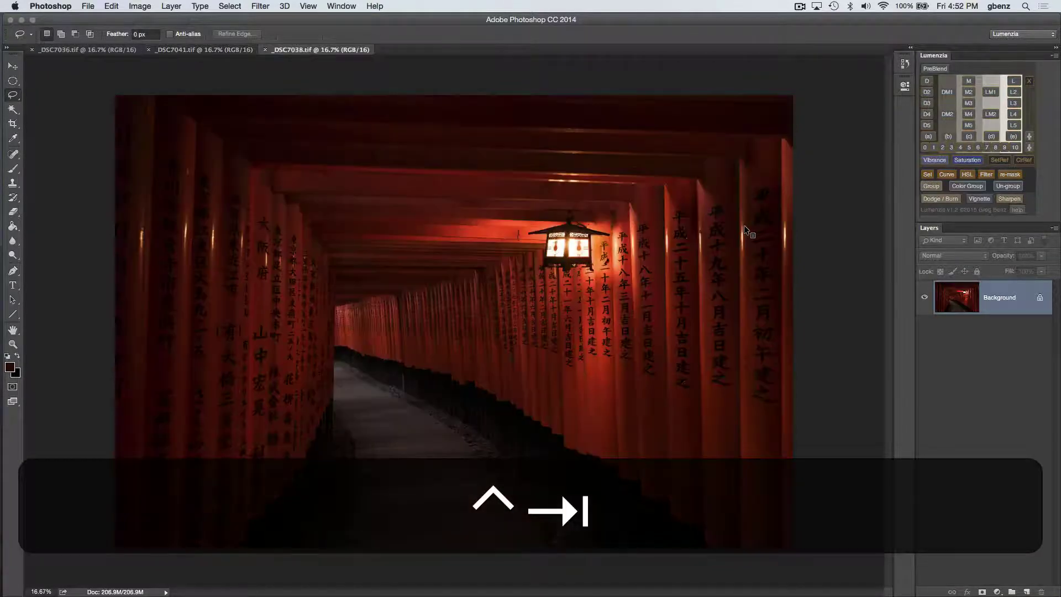
{"action": "key", "text": "ctrl+Tab"}
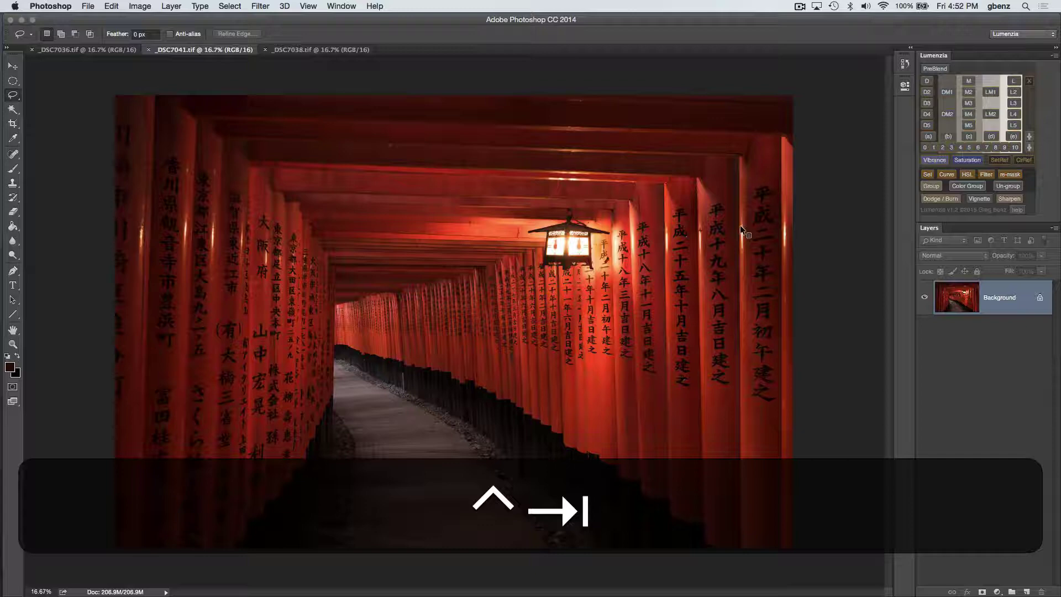
{"action": "key", "text": "ctrl+Tab"}
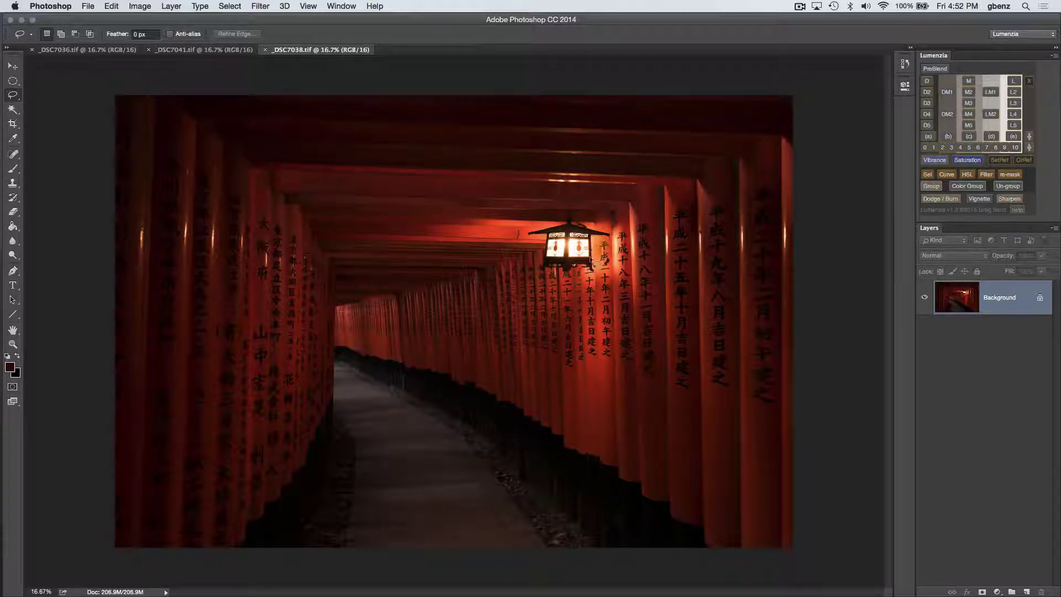
{"action": "key", "text": "ctrl+Tab"}
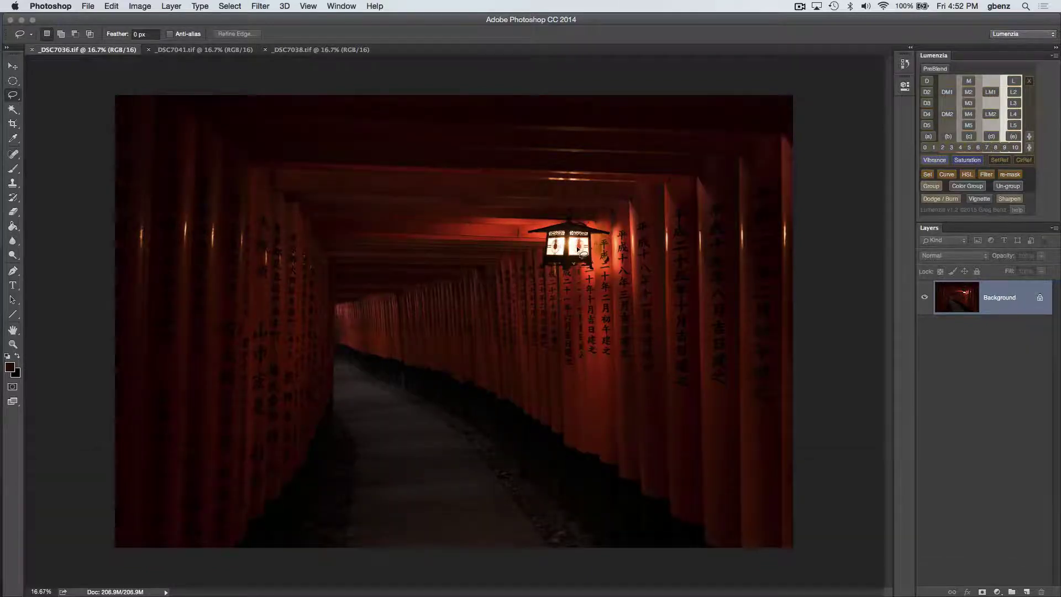
{"action": "key", "text": "ctrl+Tab"}
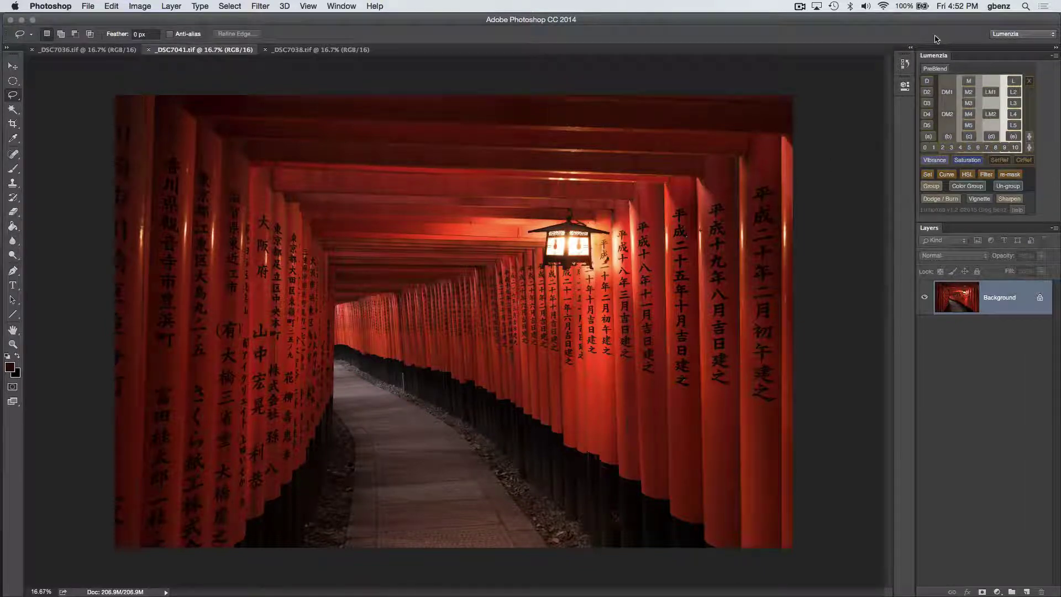
Step: Stack and align the exposures with Lumenzia PreBlend, closing all three originals without saving
{"action": "left_click", "coordinate": [940, 70]}
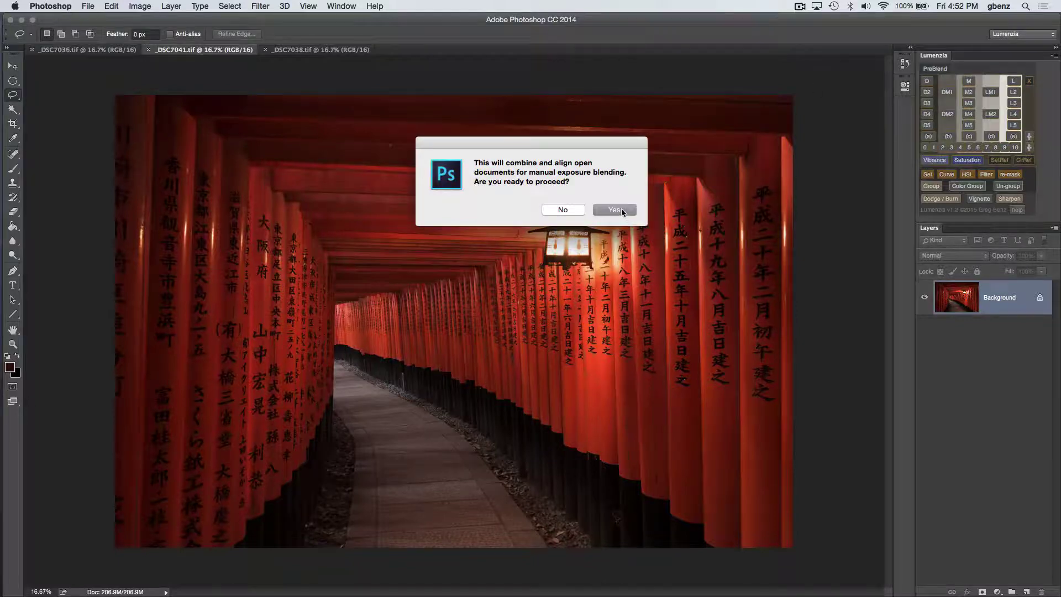
{"action": "left_click", "coordinate": [631, 209]}
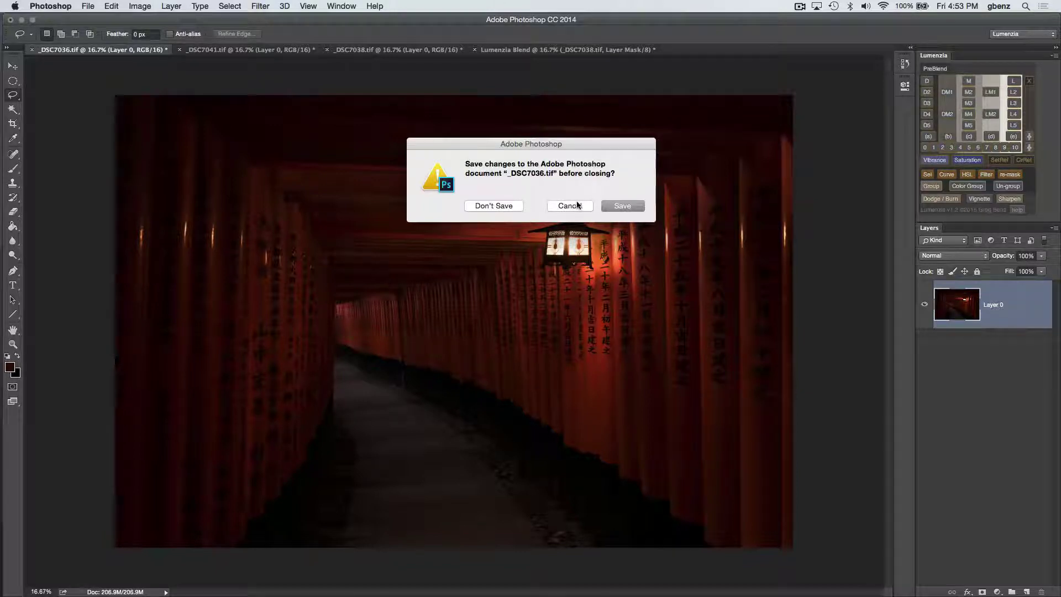
{"action": "left_click", "coordinate": [494, 207]}
{"action": "left_click", "coordinate": [494, 206]}
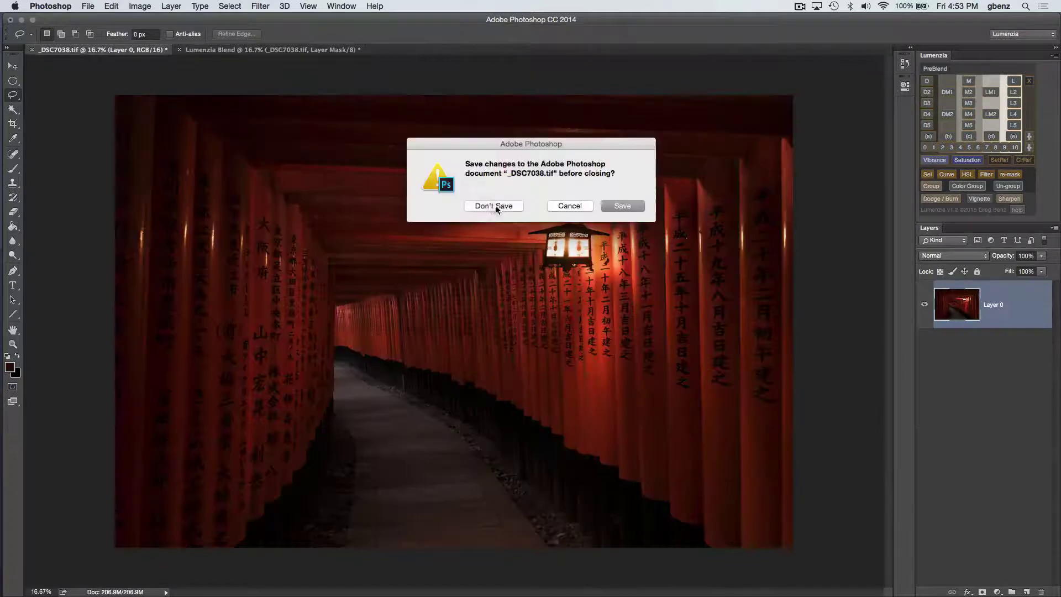
{"action": "left_click", "coordinate": [494, 206]}
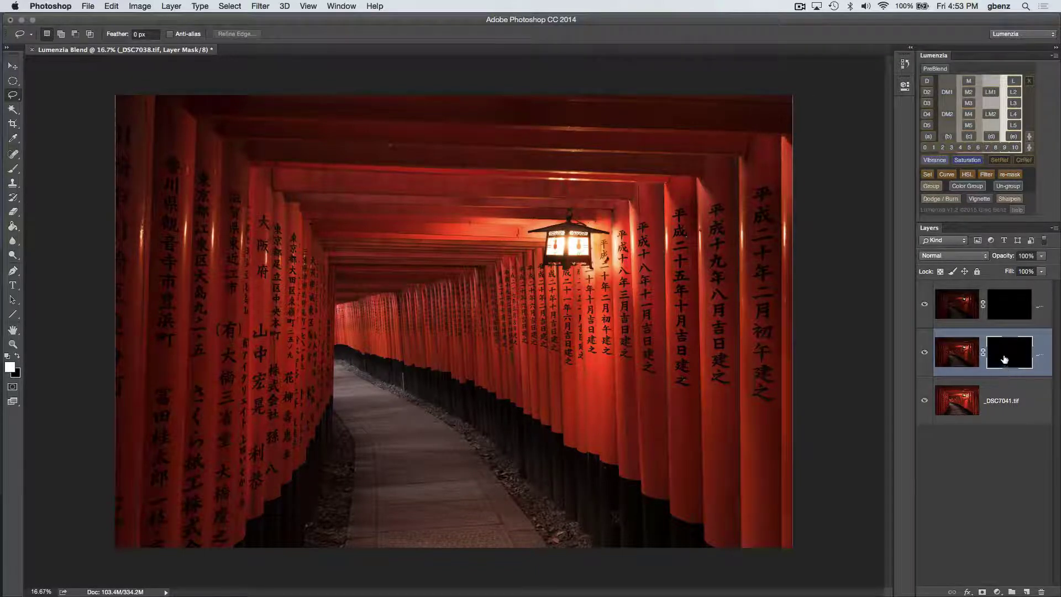
Step: Invert both upper masks to check them, restore them to black, then preview the L3 luminosity mask
{"action": "key", "text": "super"}
{"action": "key", "text": "super+i"}
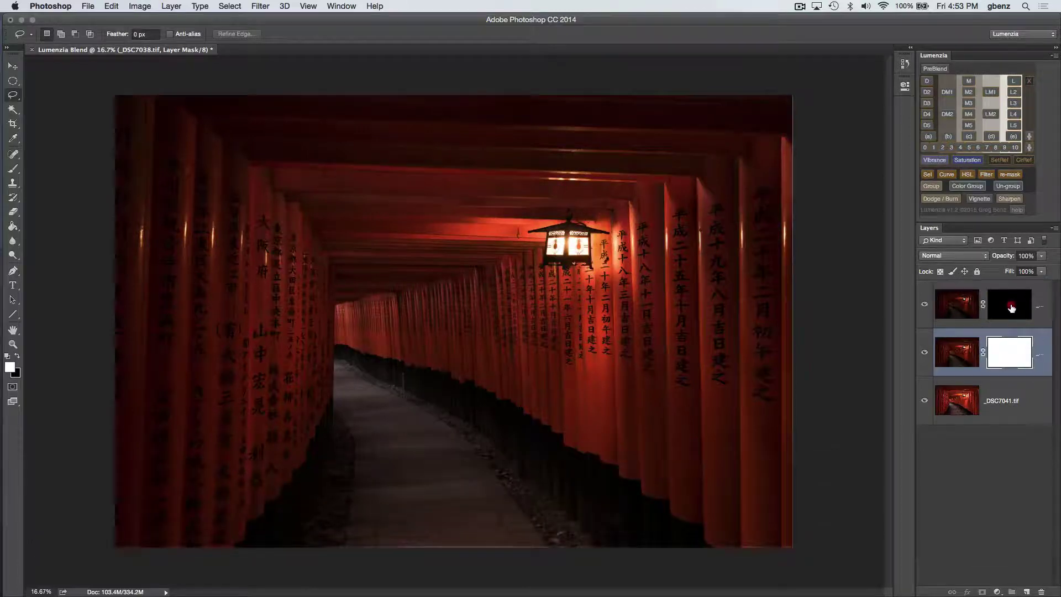
{"action": "left_click", "coordinate": [1016, 308]}
{"action": "key", "text": "super+i"}
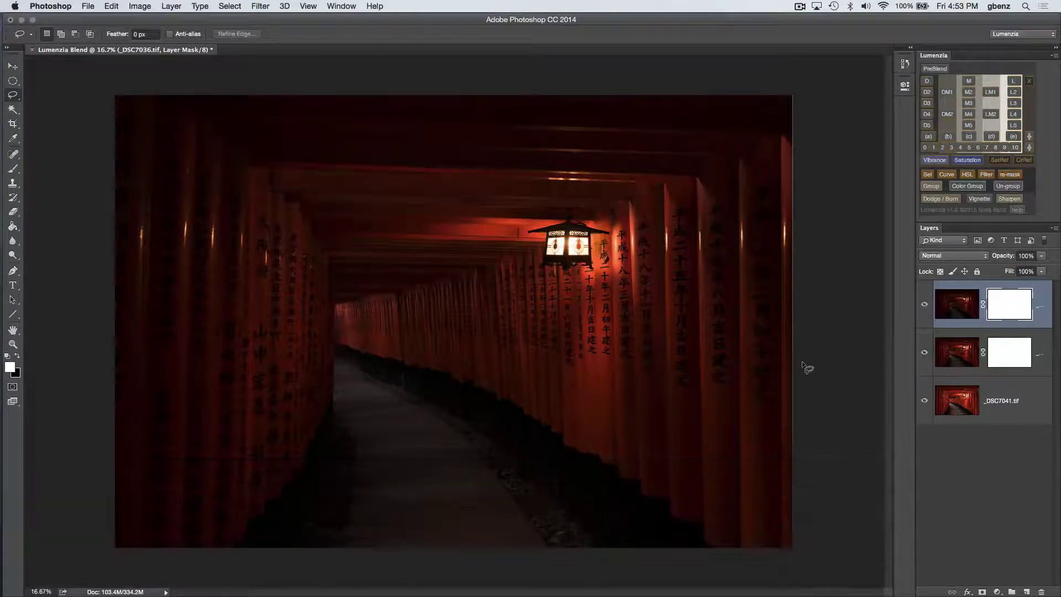
{"action": "key", "text": "super+i"}
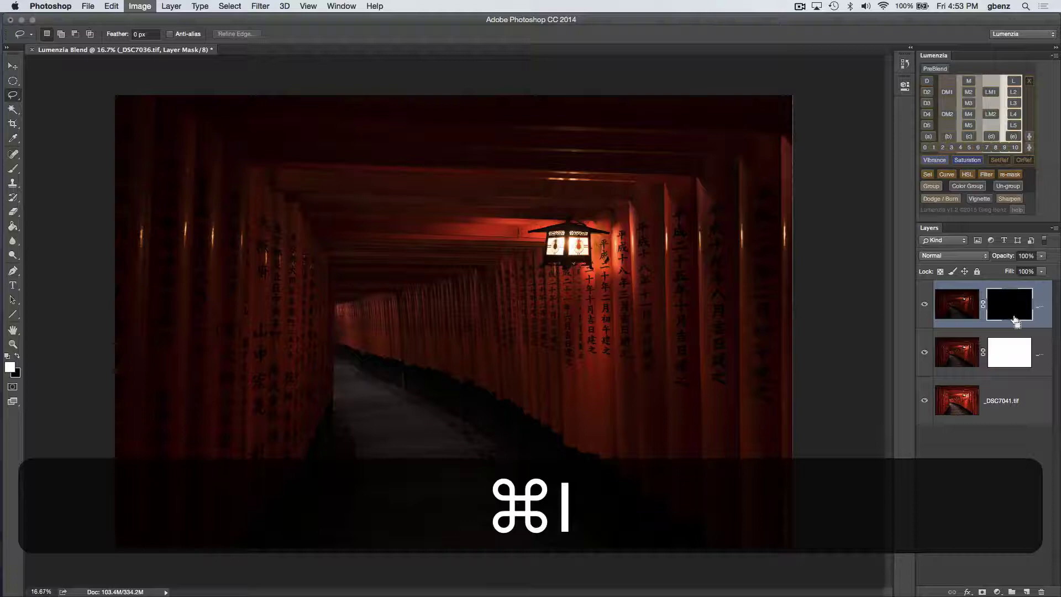
{"action": "left_click", "coordinate": [1012, 346]}
{"action": "key", "text": "super+i"}
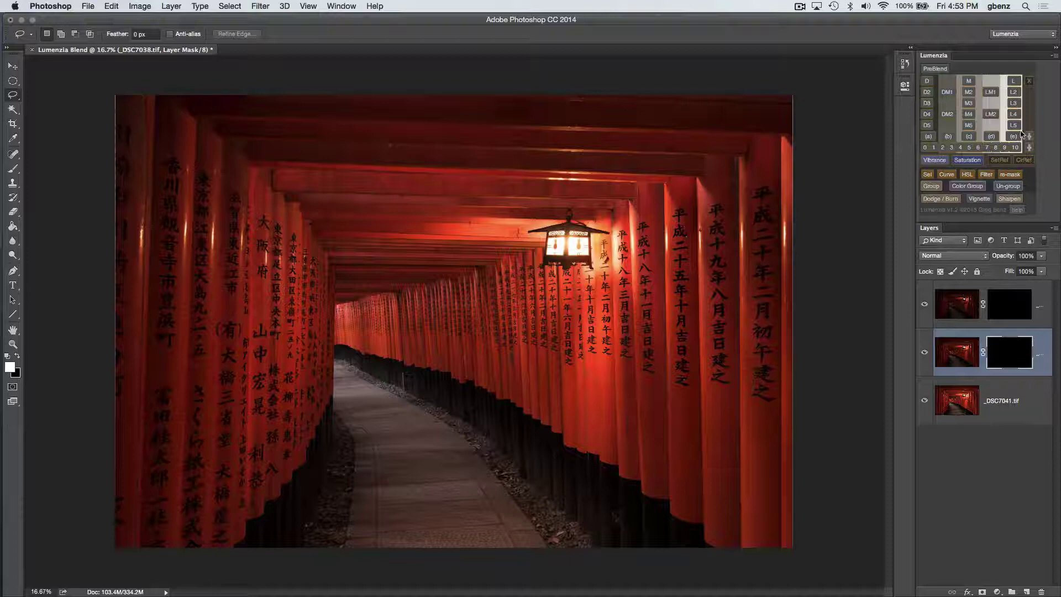
{"action": "left_click", "coordinate": [1014, 102]}
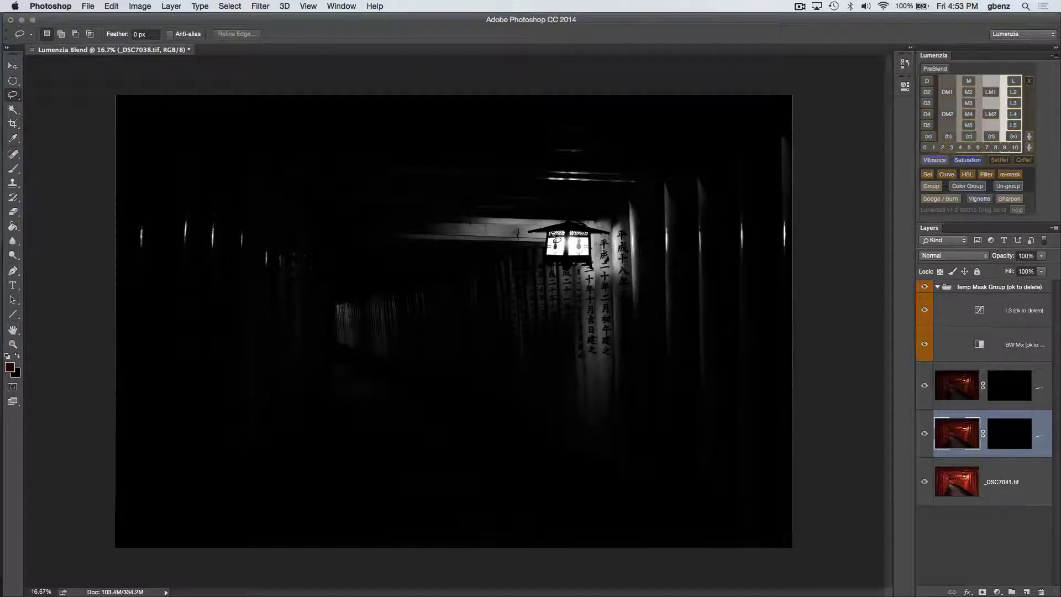
Step: Target the middle layer's mask and lasso around the glowing lantern on the L3 preview
{"action": "left_click", "coordinate": [1002, 437]}
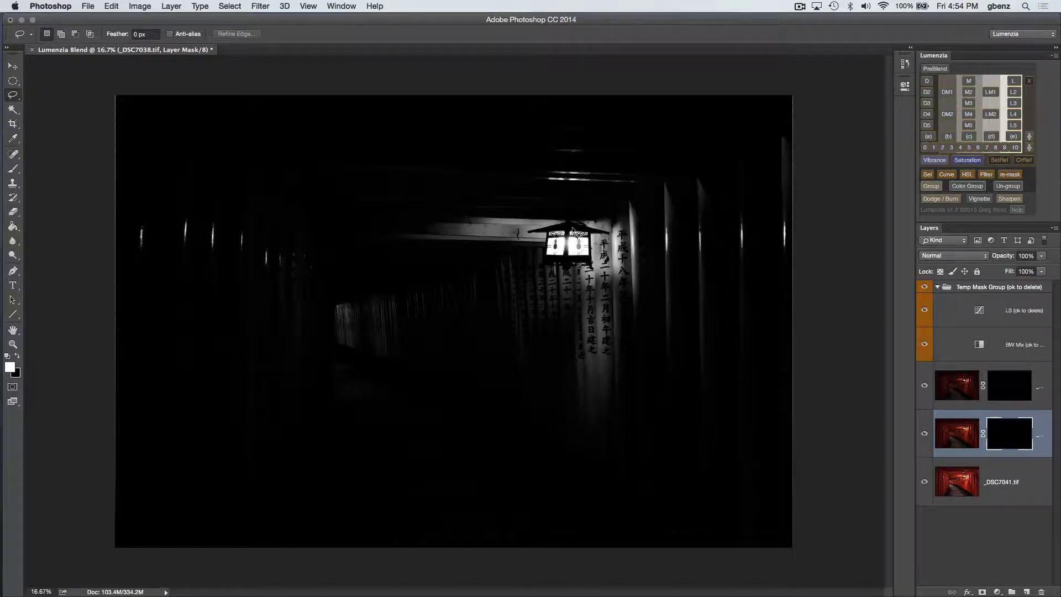
{"action": "mouse_move", "coordinate": [578, 227]}
{"action": "left_mouse_down"}
{"action": "mouse_move", "coordinate": [543, 251]}
{"action": "mouse_move", "coordinate": [551, 266]}
{"action": "mouse_move", "coordinate": [582, 263]}
{"action": "mouse_move", "coordinate": [590, 244]}
{"action": "left_mouse_up"}
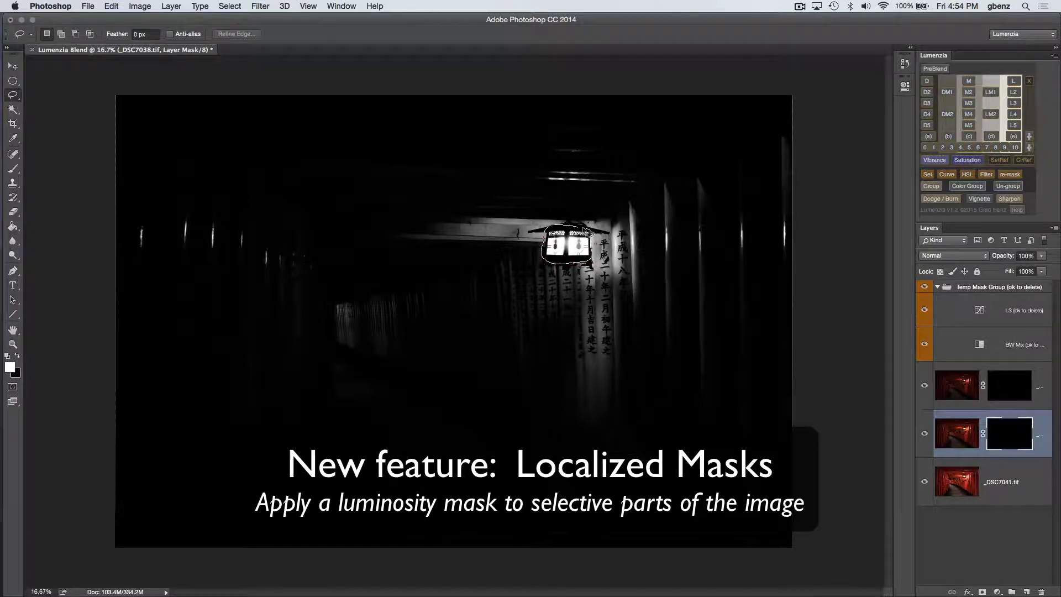
{"action": "left_click_drag", "start_coordinate": [585, 231], "coordinate": [580, 226]}
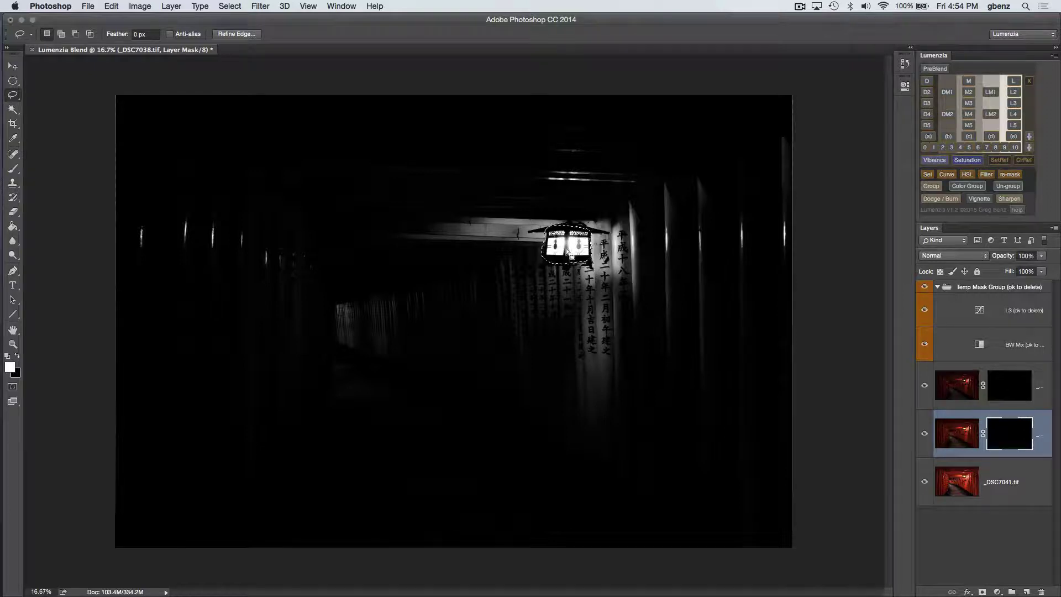
Step: Re-mask the middle layer with L3 limited to the lantern and inspect the resulting mask
{"action": "left_click", "coordinate": [1008, 175]}
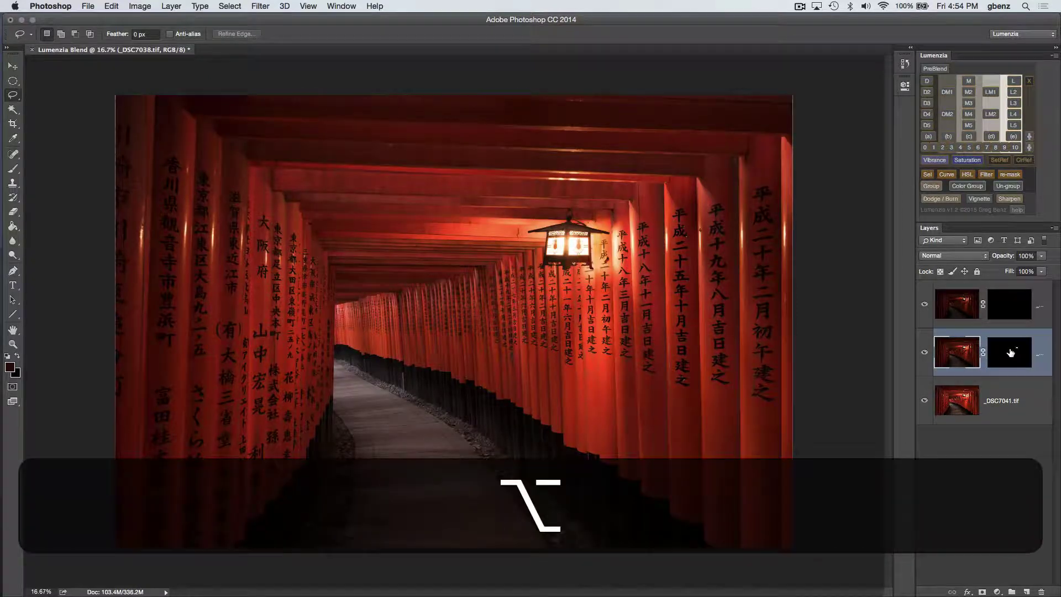
{"action": "left_click", "coordinate": [1013, 355], "text": "alt"}
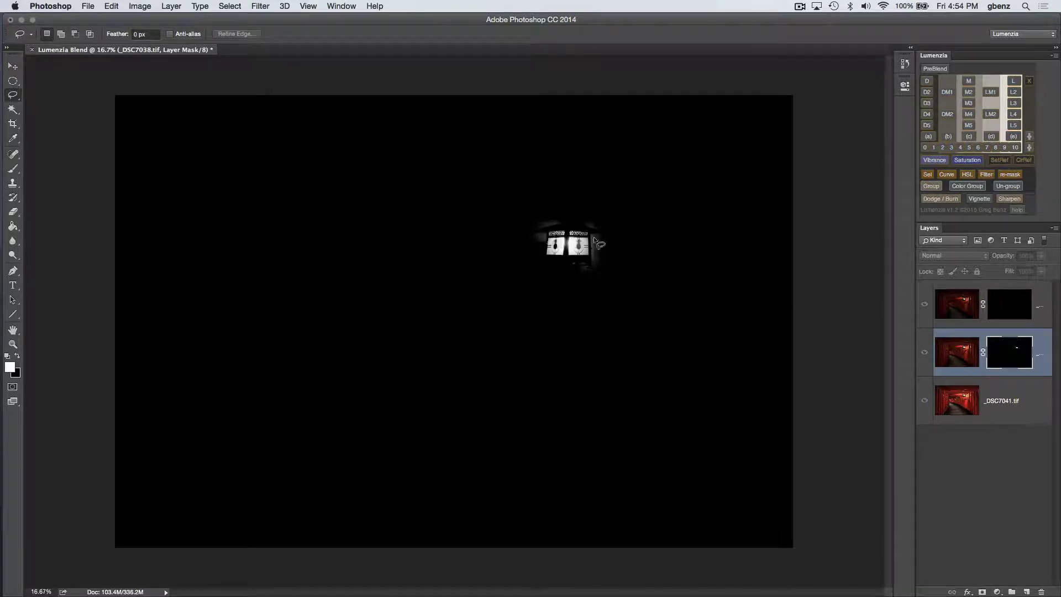
{"action": "left_click", "coordinate": [1010, 352], "text": "alt"}
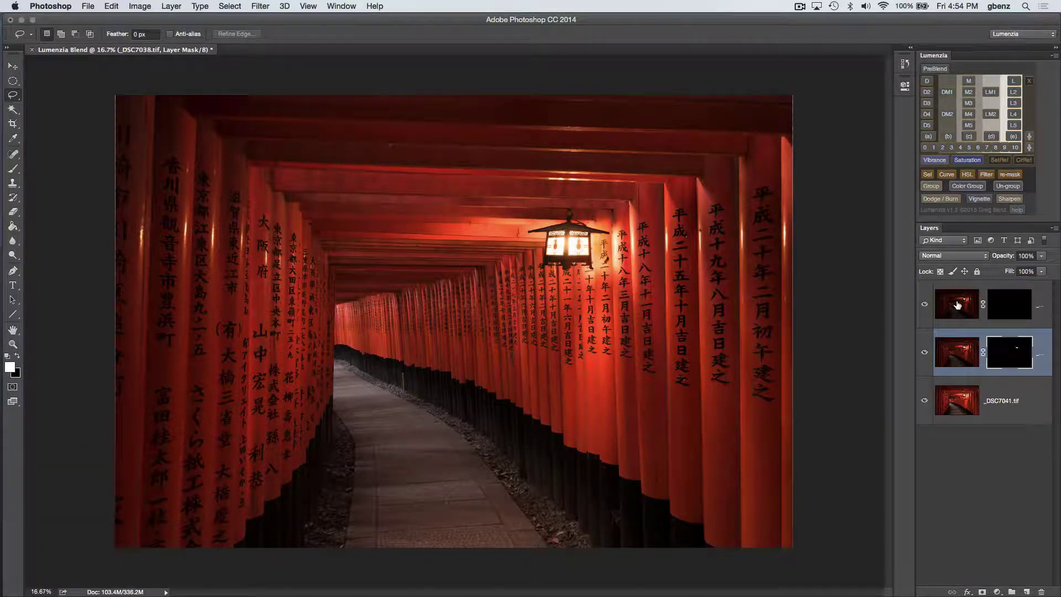
Step: Give the top layer an L3 luminosity mask confined to a lassoed lantern area
{"action": "left_click", "coordinate": [1015, 307]}
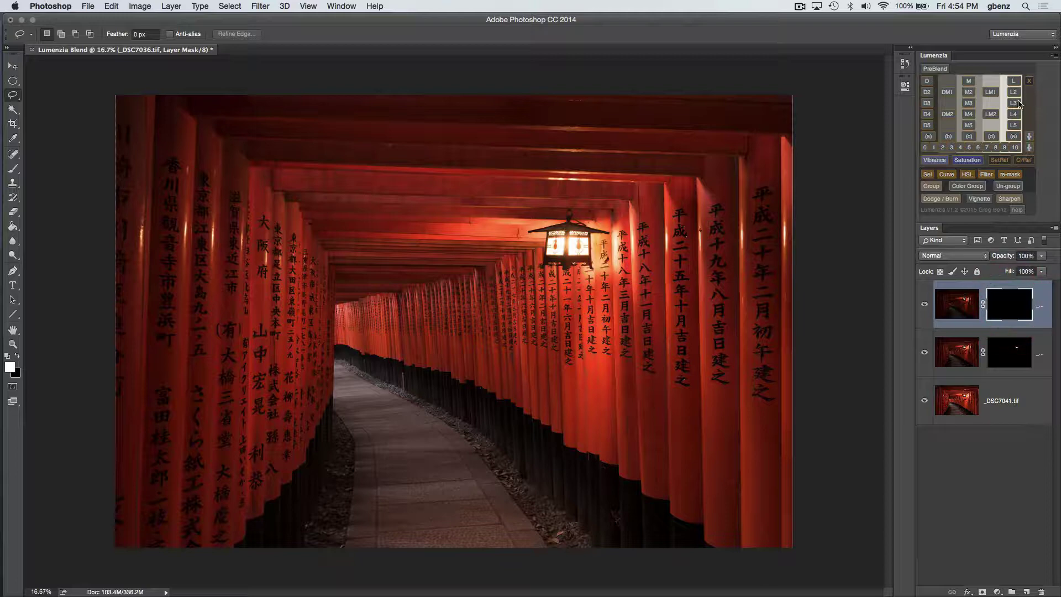
{"action": "left_click", "coordinate": [1016, 102]}
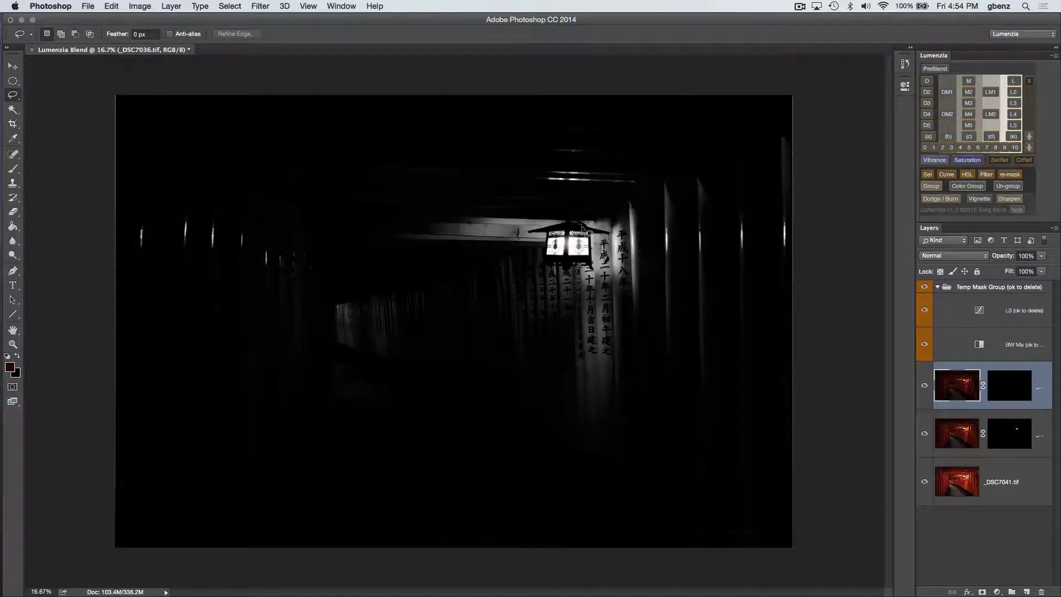
{"action": "mouse_move", "coordinate": [582, 229]}
{"action": "left_mouse_down"}
{"action": "mouse_move", "coordinate": [556, 230]}
{"action": "mouse_move", "coordinate": [547, 250]}
{"action": "mouse_move", "coordinate": [589, 259]}
{"action": "mouse_move", "coordinate": [596, 239]}
{"action": "mouse_move", "coordinate": [582, 230]}
{"action": "left_mouse_up"}
{"action": "left_click", "coordinate": [1012, 175]}
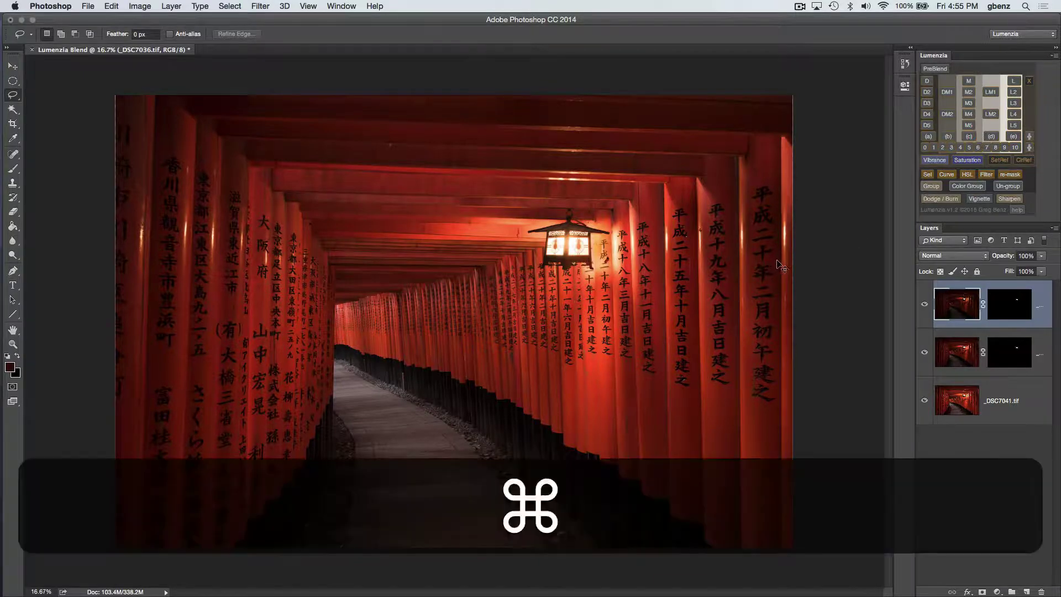
{"action": "key", "text": "super+equal"}
{"action": "key", "text": "super+equal"}
{"action": "key", "text": "super+equal"}
{"action": "key", "text": "super+equal"}
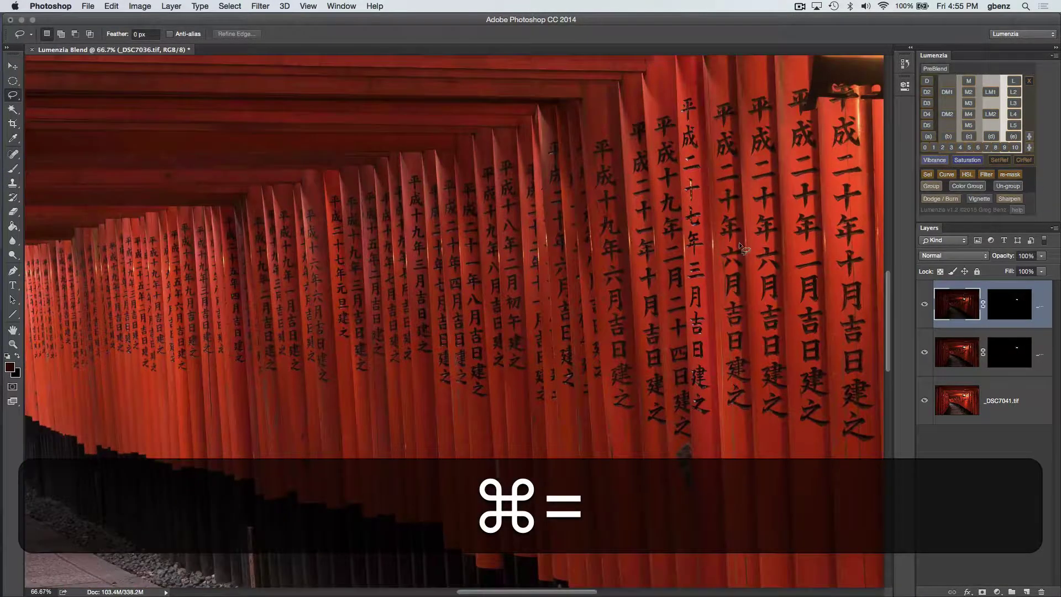
{"action": "mouse_move", "coordinate": [739, 242]}
{"action": "left_mouse_down"}
{"action": "mouse_move", "coordinate": [497, 309]}
{"action": "mouse_move", "coordinate": [317, 475]}
{"action": "left_mouse_up"}
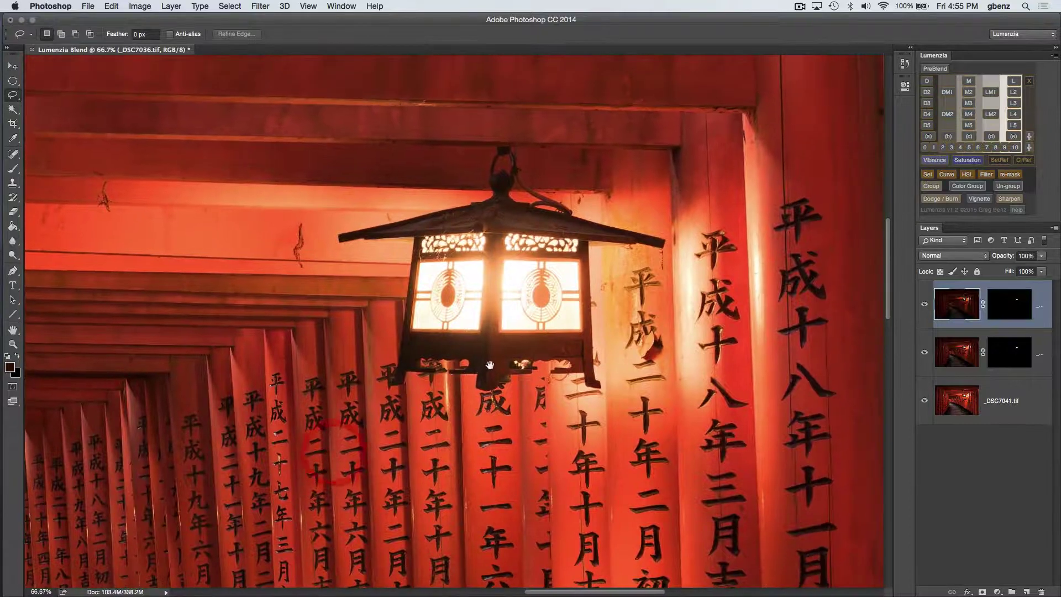
{"action": "left_click", "coordinate": [925, 400], "text": "alt"}
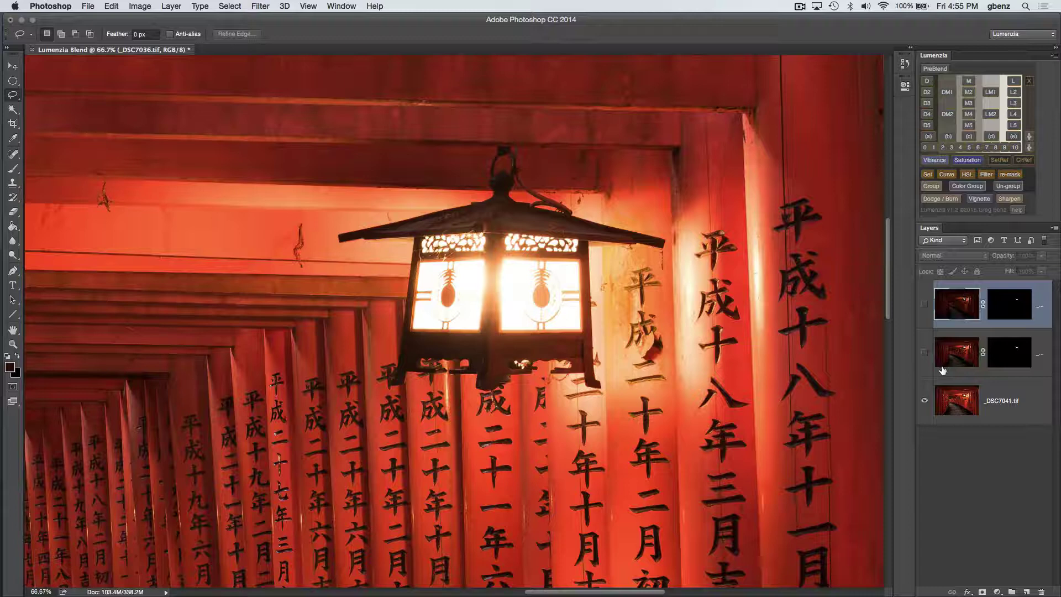
{"action": "left_click", "coordinate": [924, 402], "text": "alt"}
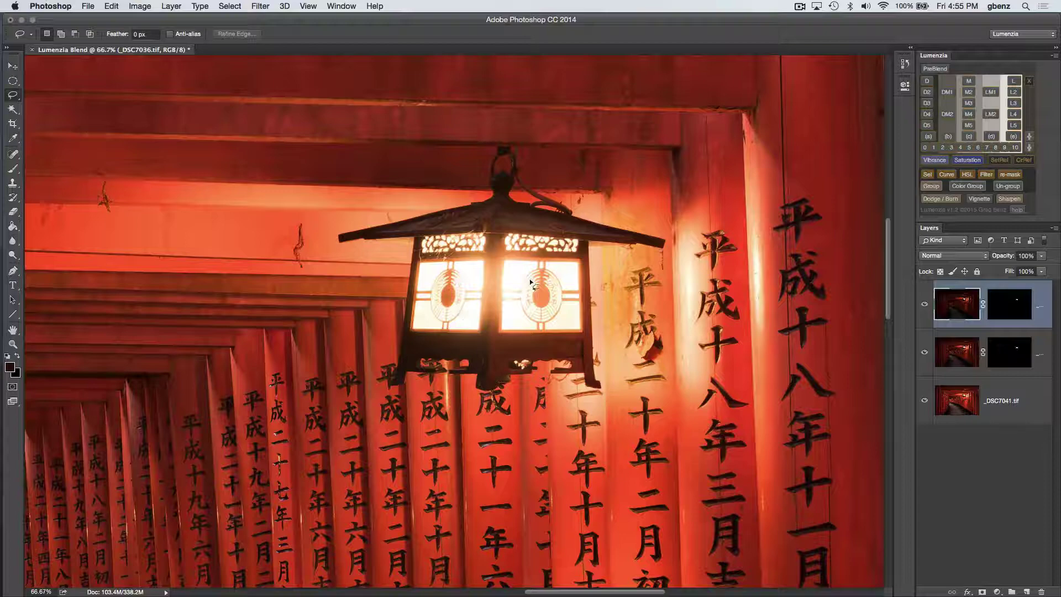
{"action": "key", "text": "super+0"}
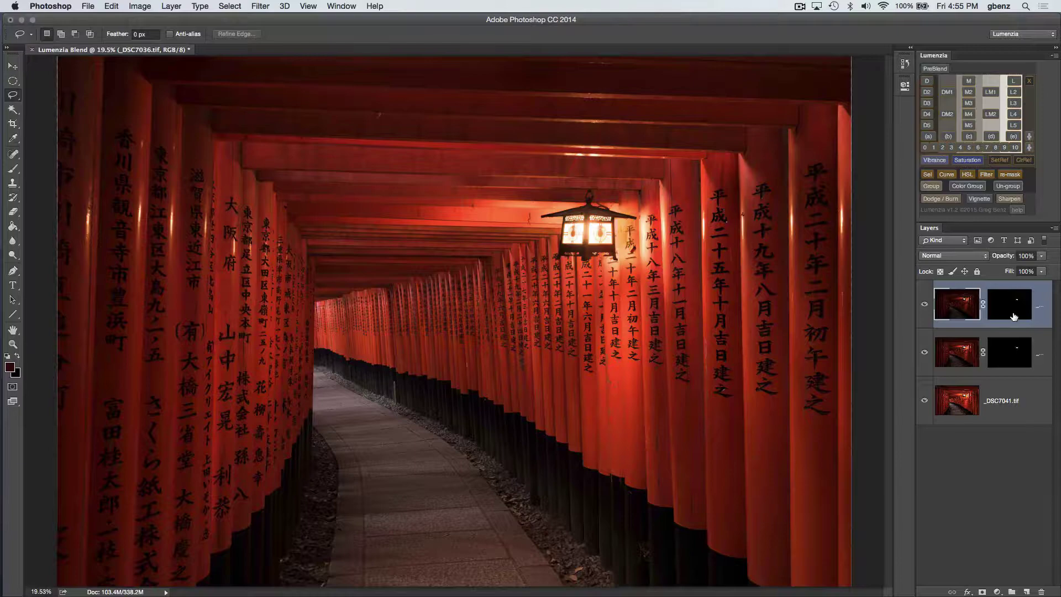
{"action": "left_click", "coordinate": [1014, 317], "text": "alt"}
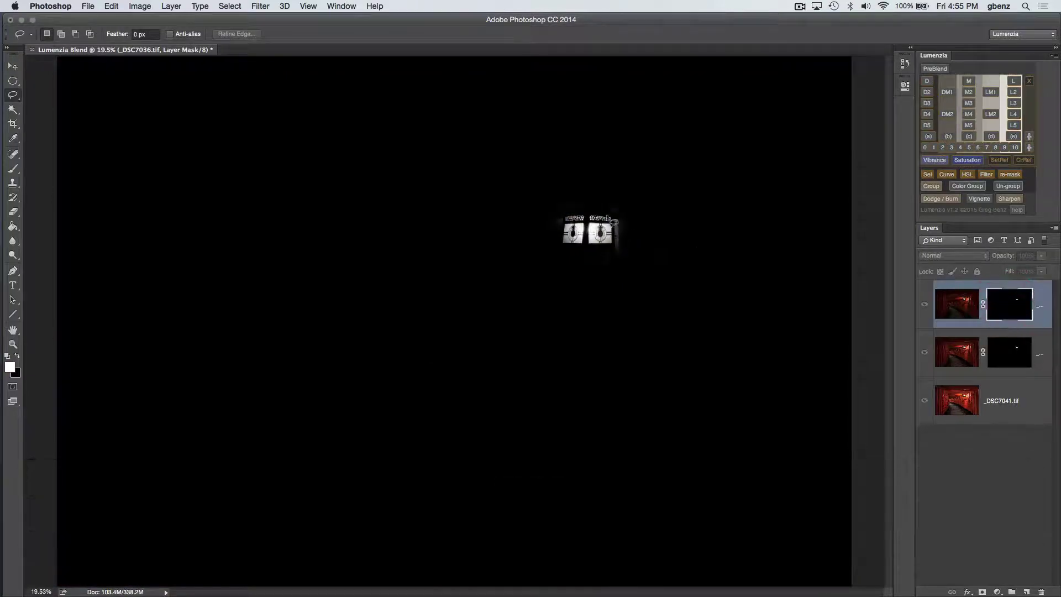
{"action": "left_click", "coordinate": [1016, 304], "text": "alt"}
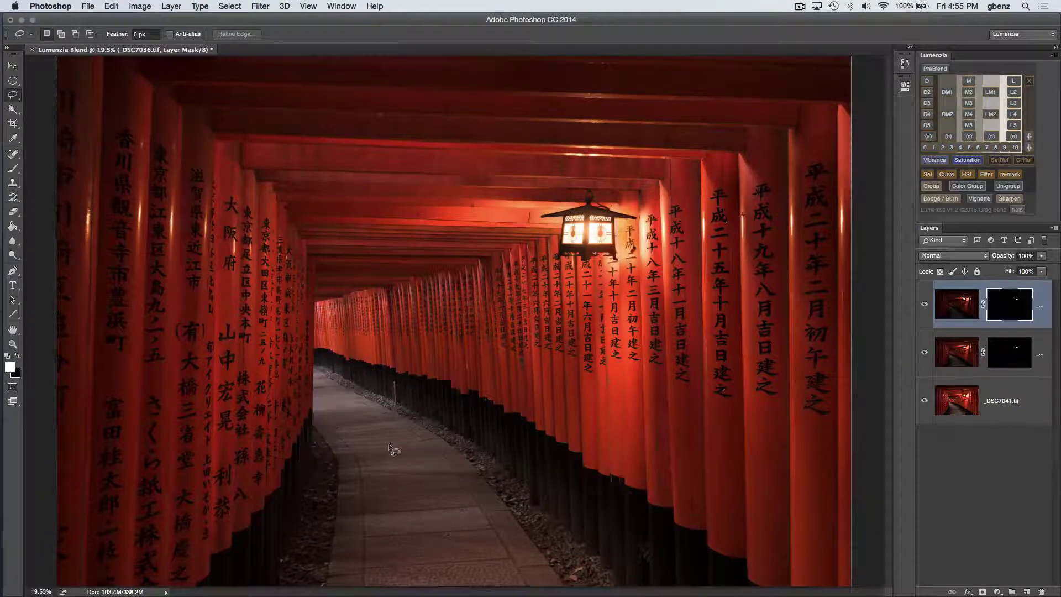
Step: Build a tone mask from the stone path colour 584944 and lasso the walkway
{"action": "key", "text": "super+2"}
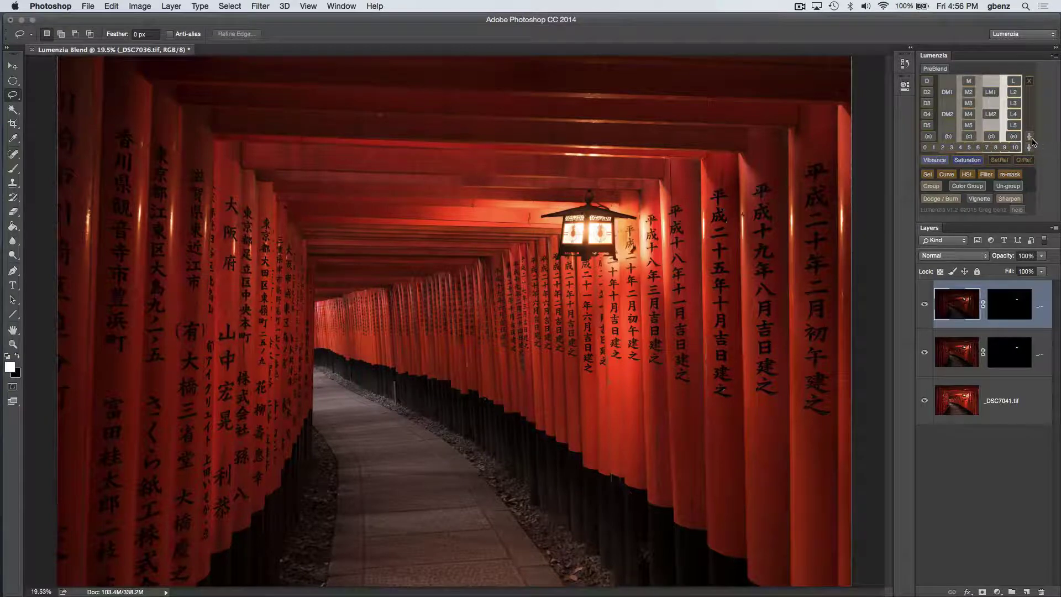
{"action": "left_click", "coordinate": [1030, 138]}
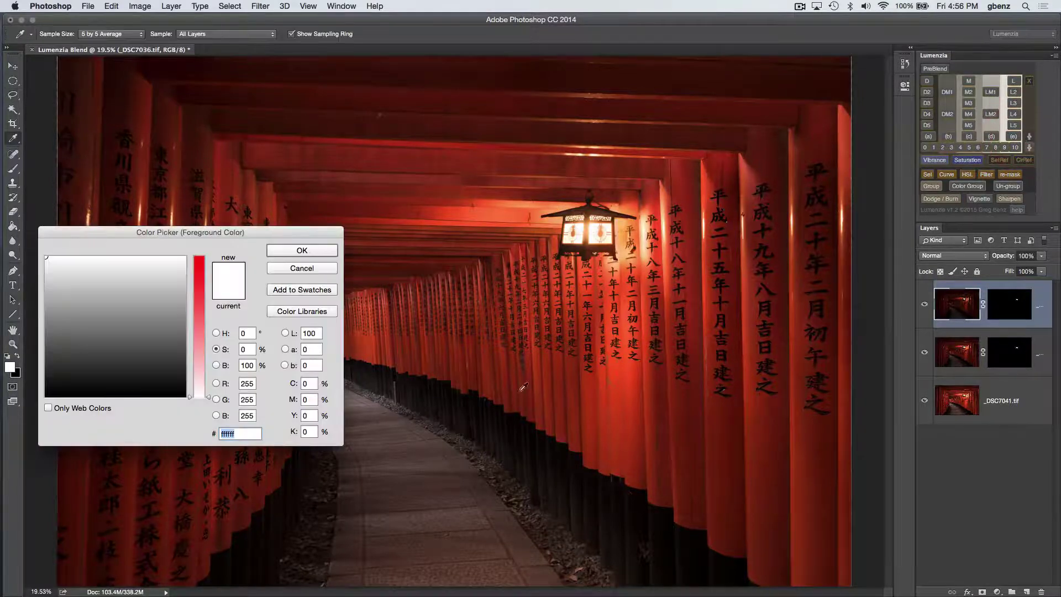
{"action": "left_click", "coordinate": [419, 462]}
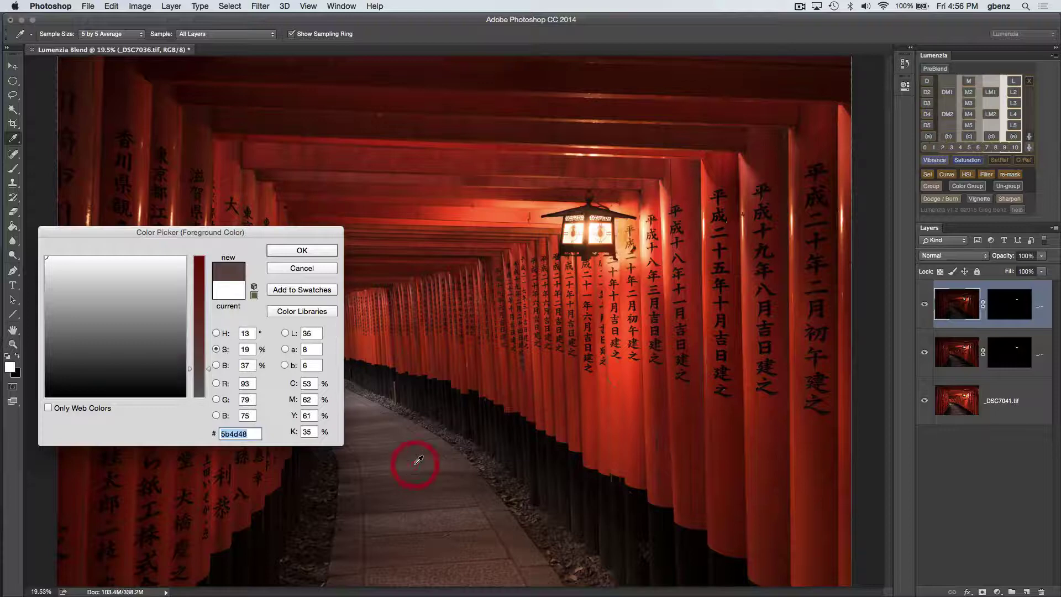
{"action": "left_click", "coordinate": [409, 460]}
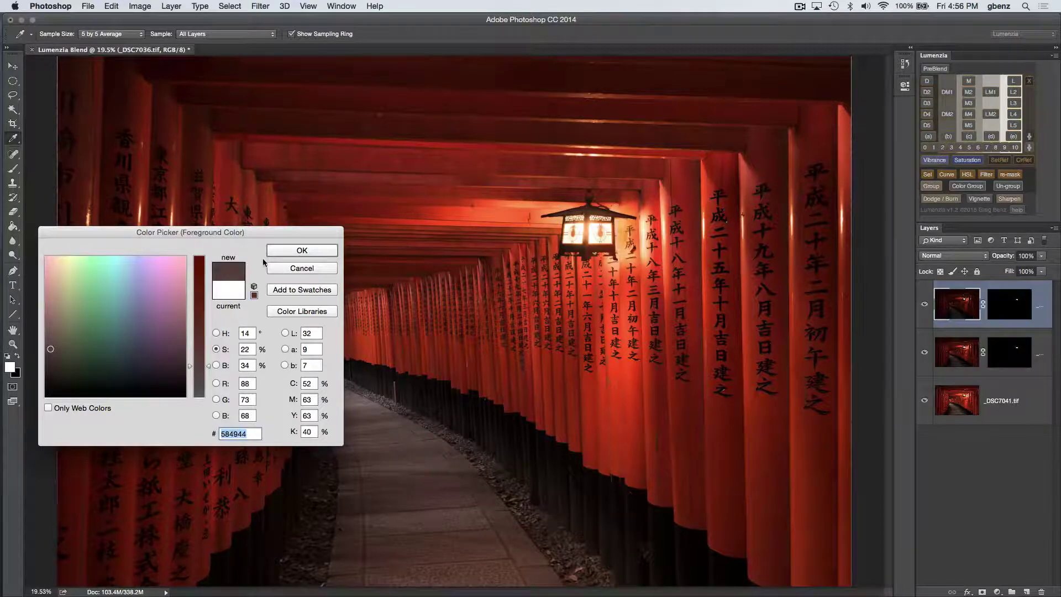
{"action": "left_click", "coordinate": [280, 252]}
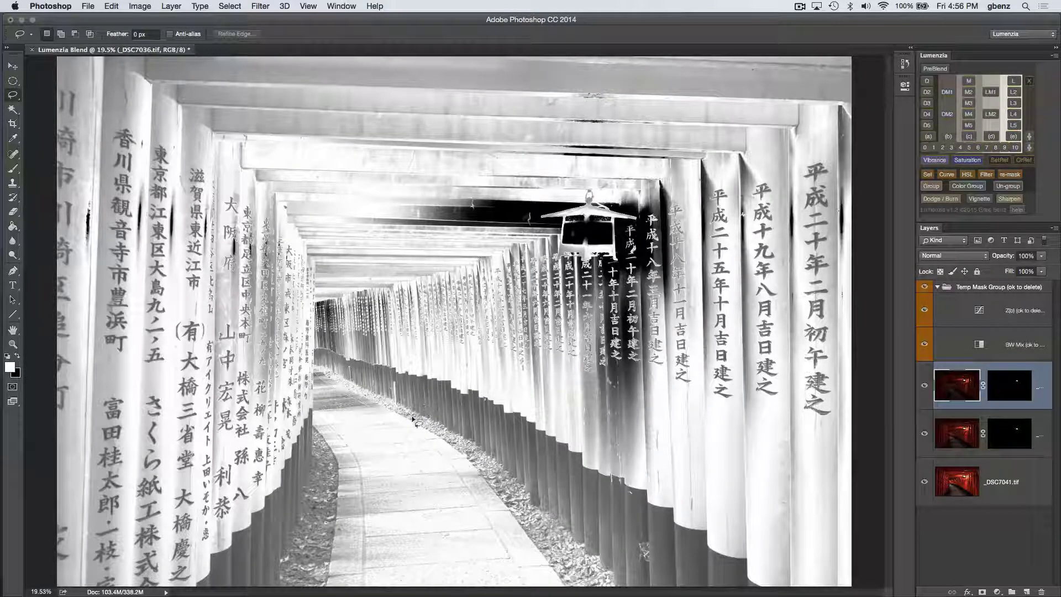
{"action": "mouse_move", "coordinate": [412, 416]}
{"action": "left_mouse_down"}
{"action": "mouse_move", "coordinate": [313, 372]}
{"action": "mouse_move", "coordinate": [343, 493]}
{"action": "mouse_move", "coordinate": [331, 576]}
{"action": "mouse_move", "coordinate": [404, 589]}
{"action": "mouse_move", "coordinate": [547, 587]}
{"action": "mouse_move", "coordinate": [537, 549]}
{"action": "mouse_move", "coordinate": [491, 484]}
{"action": "mouse_move", "coordinate": [411, 416]}
{"action": "left_mouse_up"}
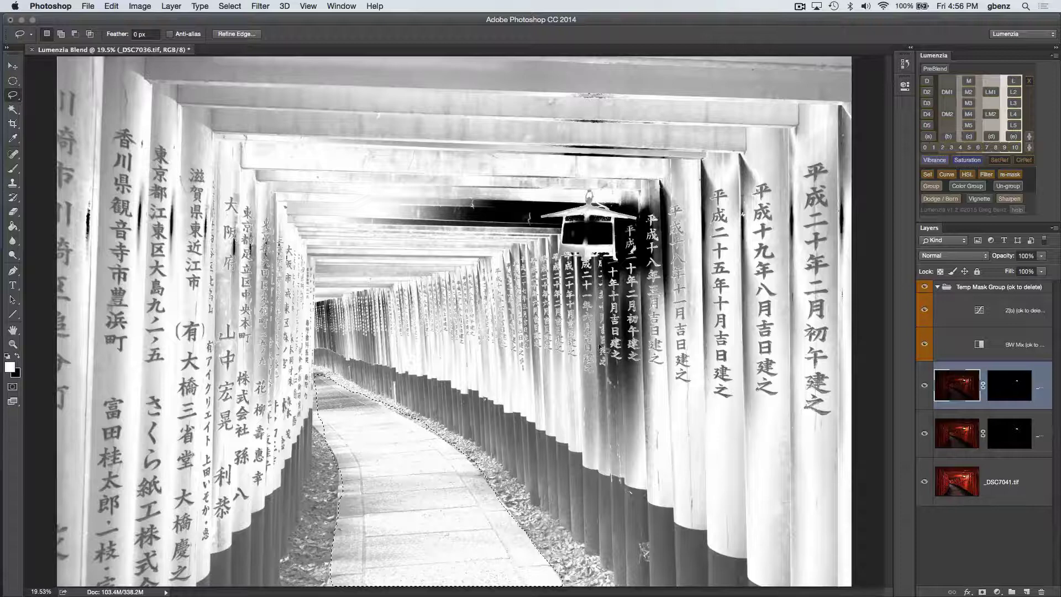
Step: Add a Z(b) Curves layer, inspect its mask, undo, and recreate it inside a walkway Selection Mask group
{"action": "left_click", "coordinate": [947, 175]}
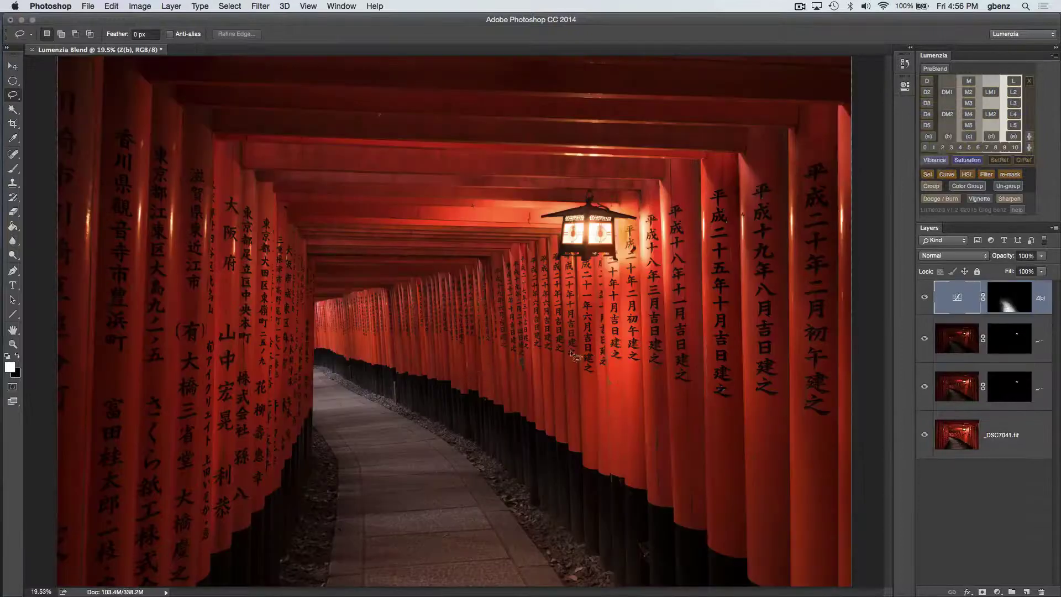
{"action": "left_click", "coordinate": [1009, 297], "text": "alt"}
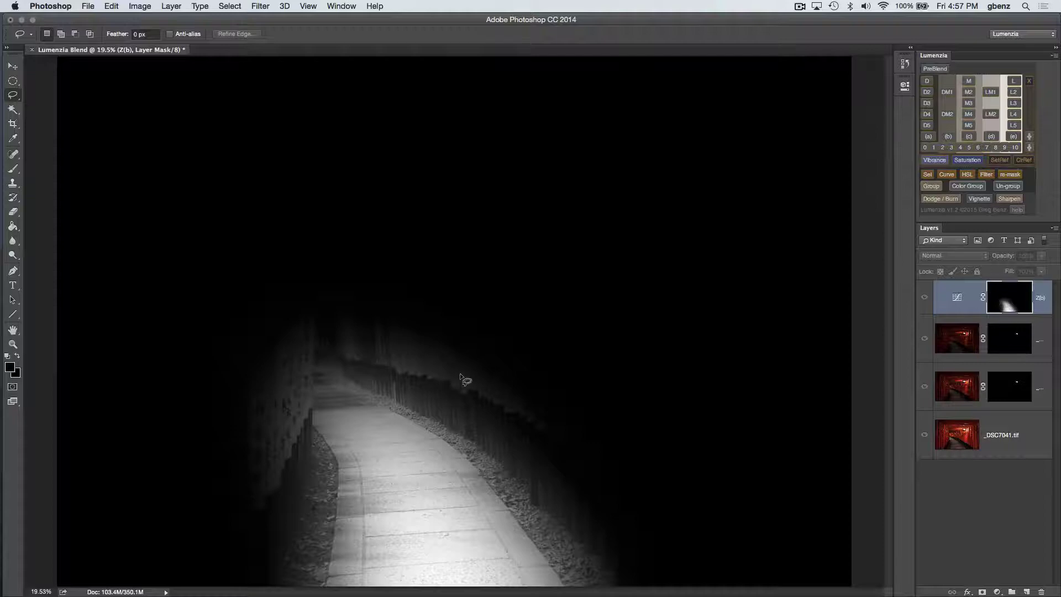
{"action": "key", "text": "super+z"}
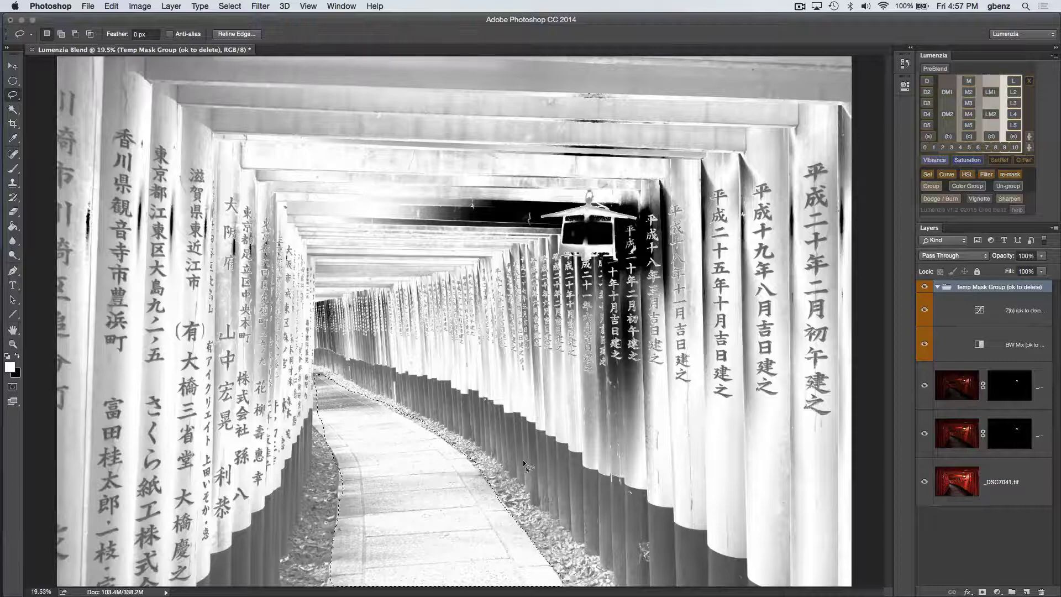
{"action": "left_click", "coordinate": [947, 175], "text": "shift"}
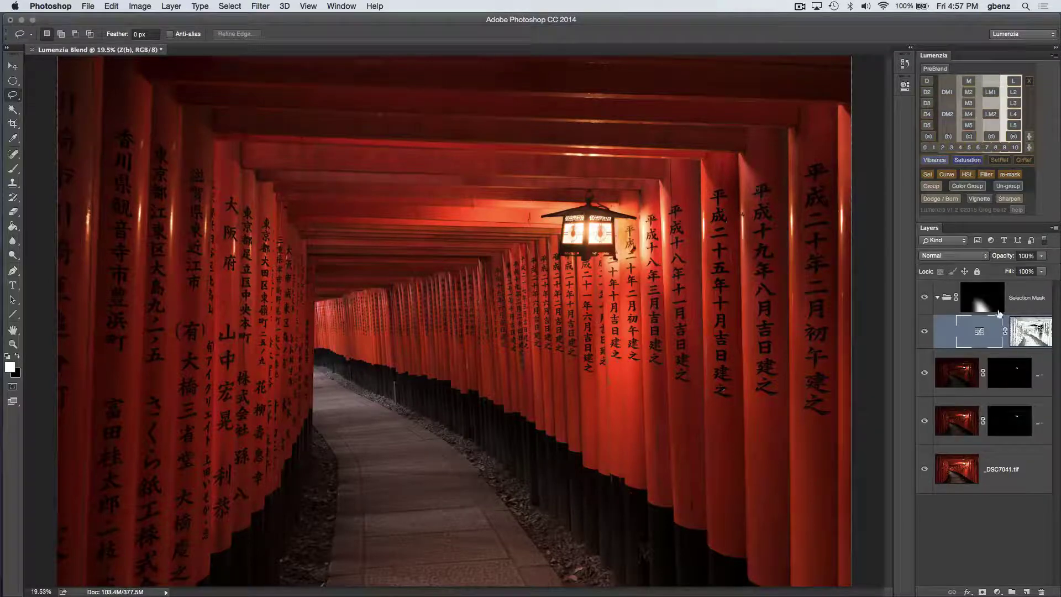
Step: Feather the Selection Mask group's mask to 56 px and check the softened edge
{"action": "double_click", "coordinate": [983, 301]}
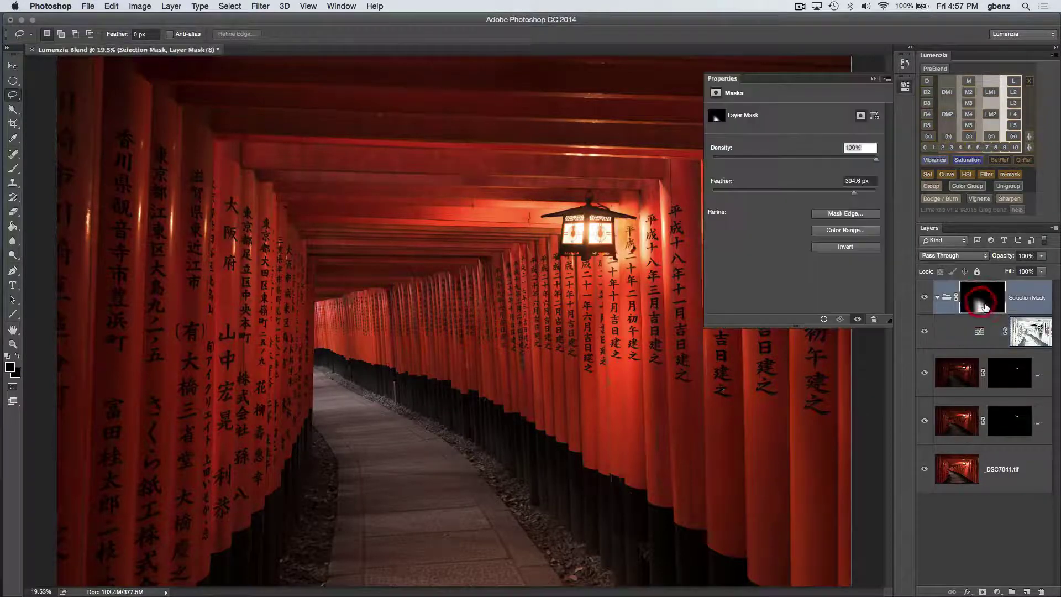
{"action": "left_click_drag", "start_coordinate": [853, 194], "coordinate": [805, 197]}
{"action": "left_click", "coordinate": [982, 297], "text": "alt"}
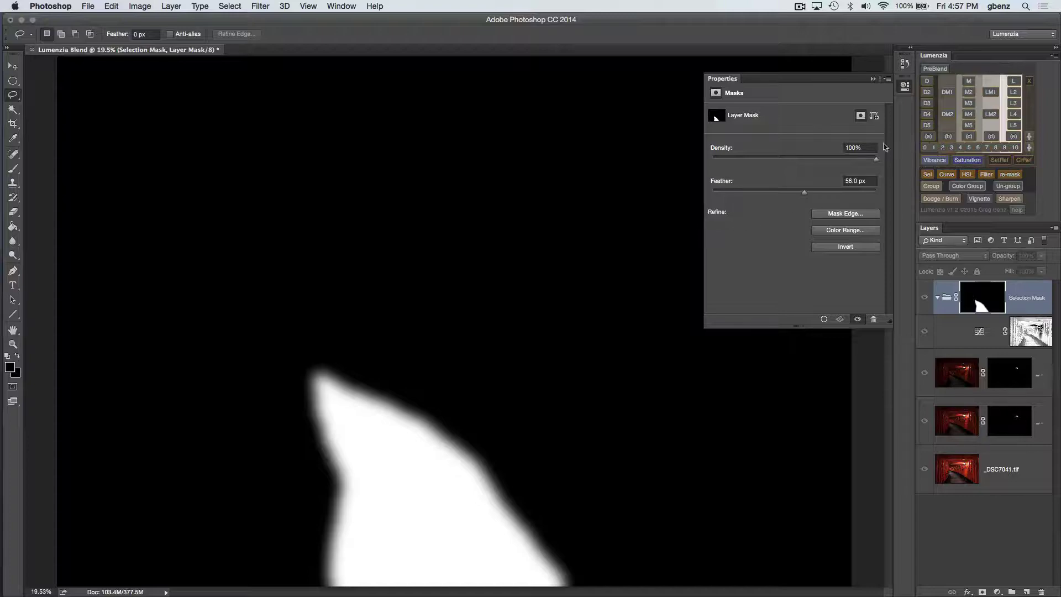
{"action": "left_click", "coordinate": [904, 87]}
{"action": "left_click", "coordinate": [971, 299], "text": "alt"}
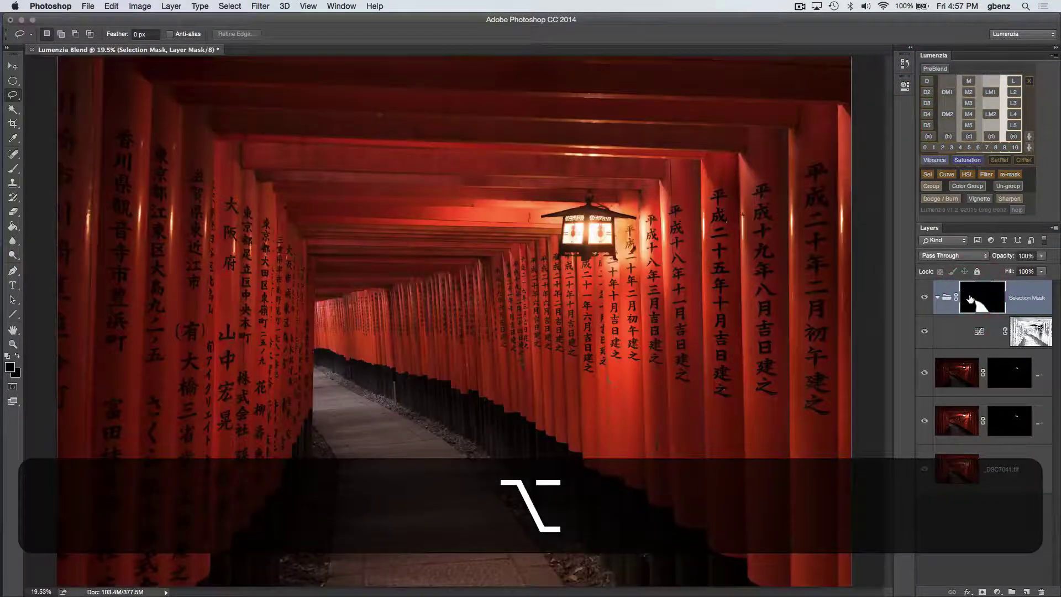
Step: Ungroup the Selection Mask into the Z(b) Curves layer's mask and inspect that mask
{"action": "left_click", "coordinate": [1008, 187]}
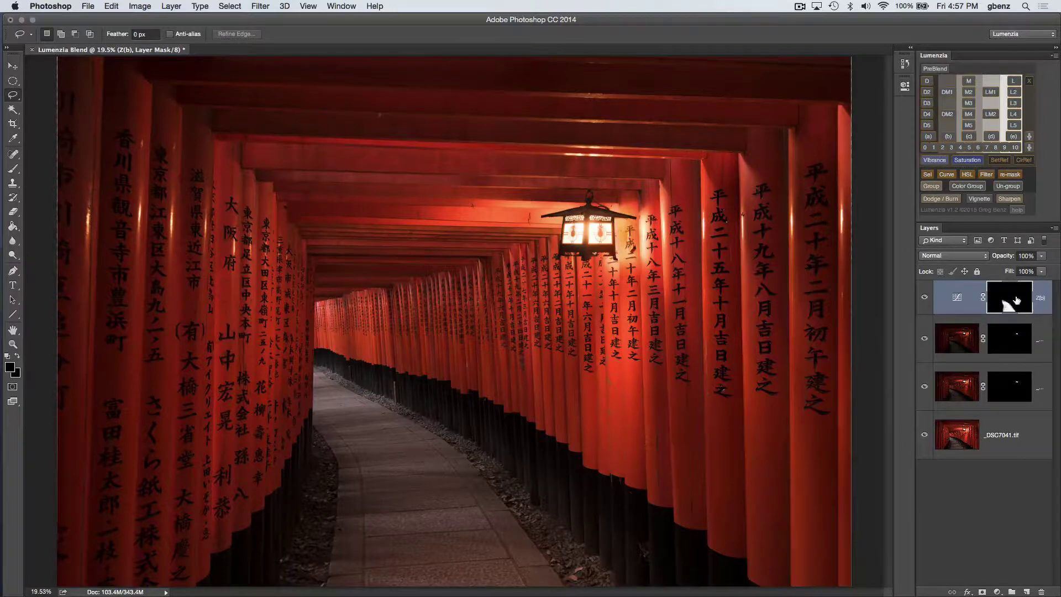
{"action": "left_click", "coordinate": [1011, 299], "text": "alt"}
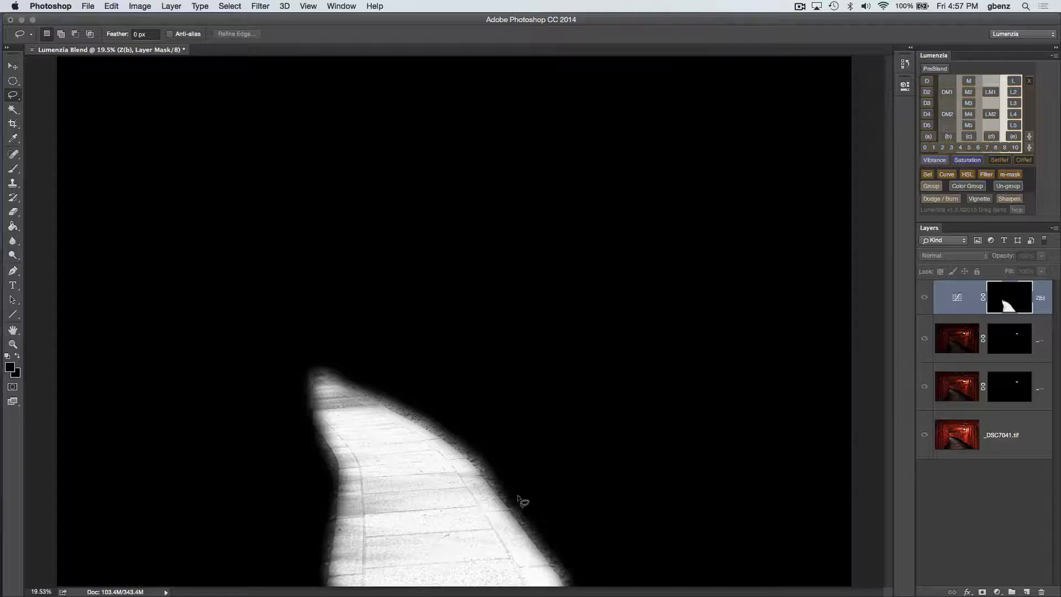
{"action": "left_click", "coordinate": [1005, 303], "text": "alt"}
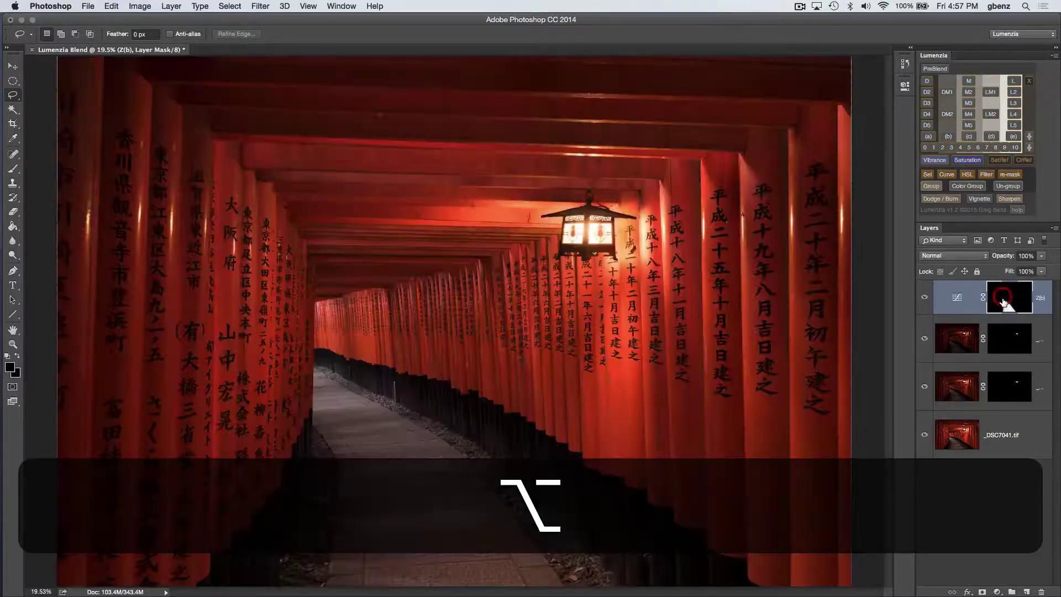